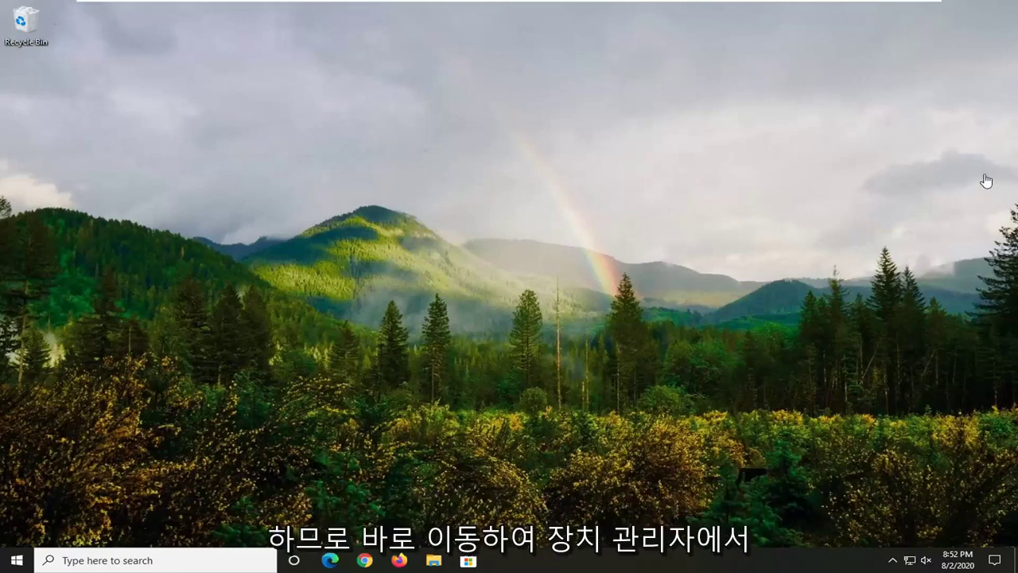
Step: Search Windows for "device manager" and open Device Manager
{"action": "left_click", "coordinate": [12, 561]}
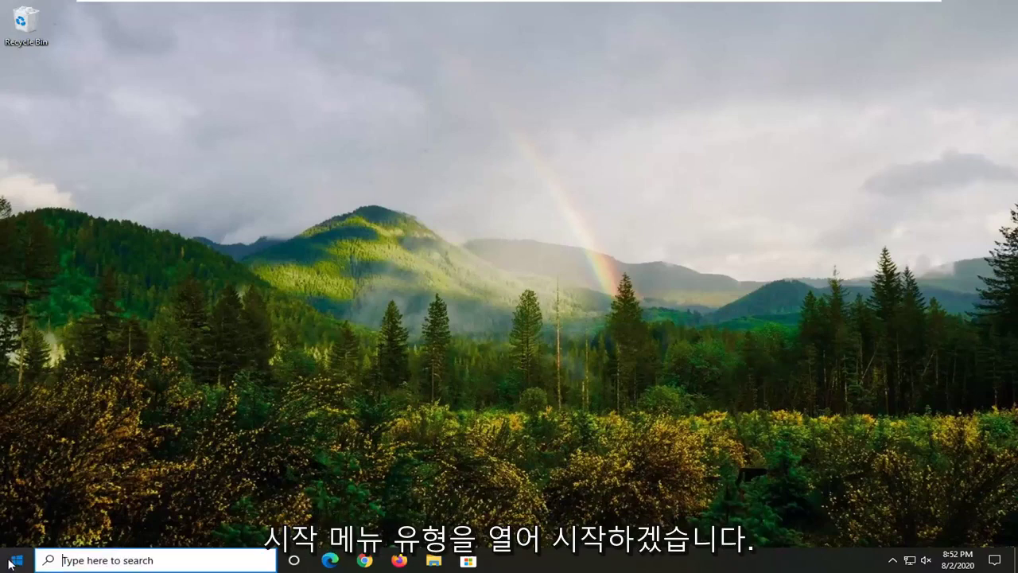
{"action": "type", "text": "device"}
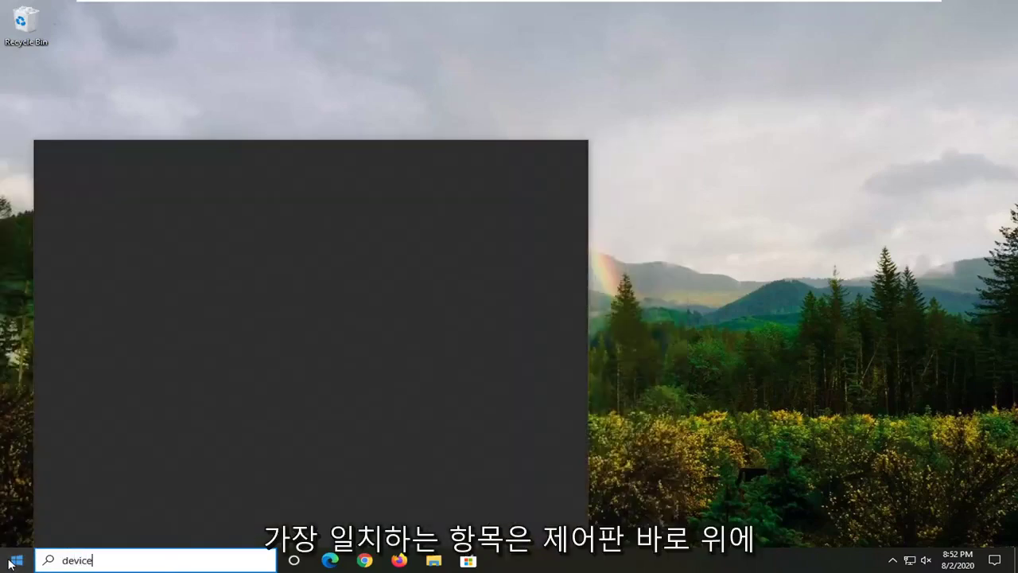
{"action": "type", "text": " manager"}
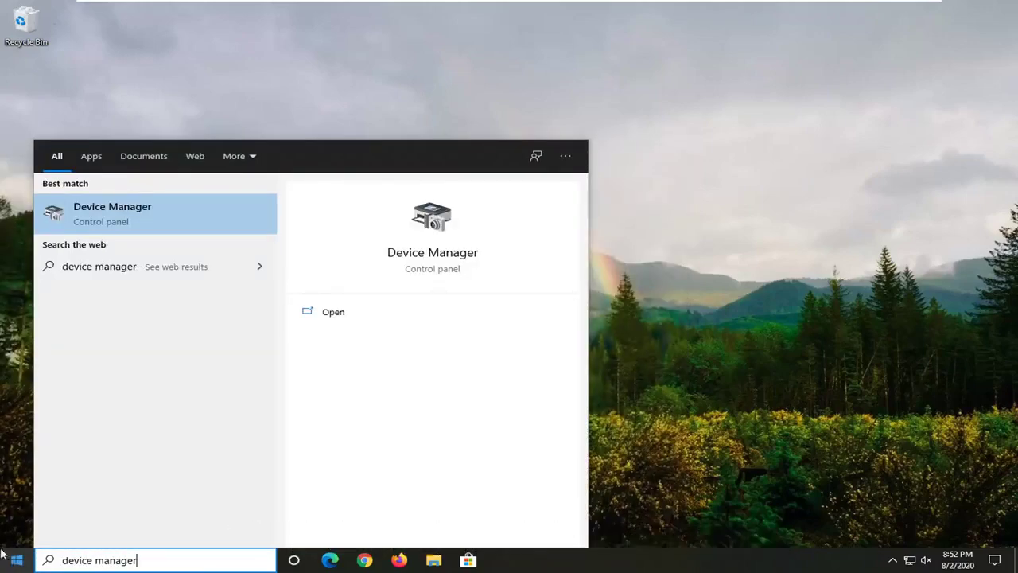
{"action": "left_click", "coordinate": [142, 211]}
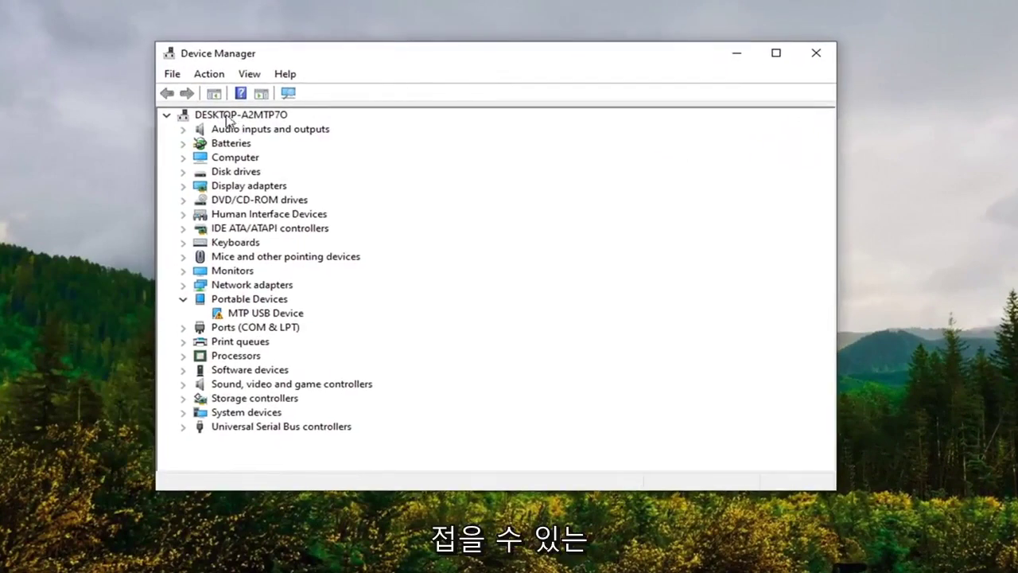
Step: Start the Add Hardware wizard for the computer and choose to install hardware manually selected from a list
{"action": "left_click", "coordinate": [167, 116]}
{"action": "left_click", "coordinate": [167, 116]}
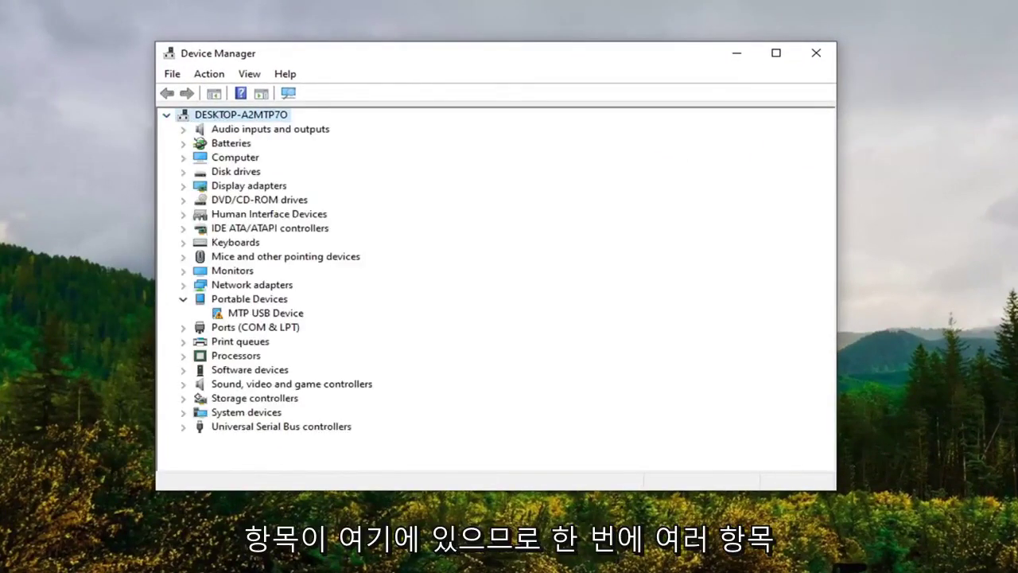
{"action": "left_click", "coordinate": [212, 80]}
{"action": "left_click", "coordinate": [222, 110]}
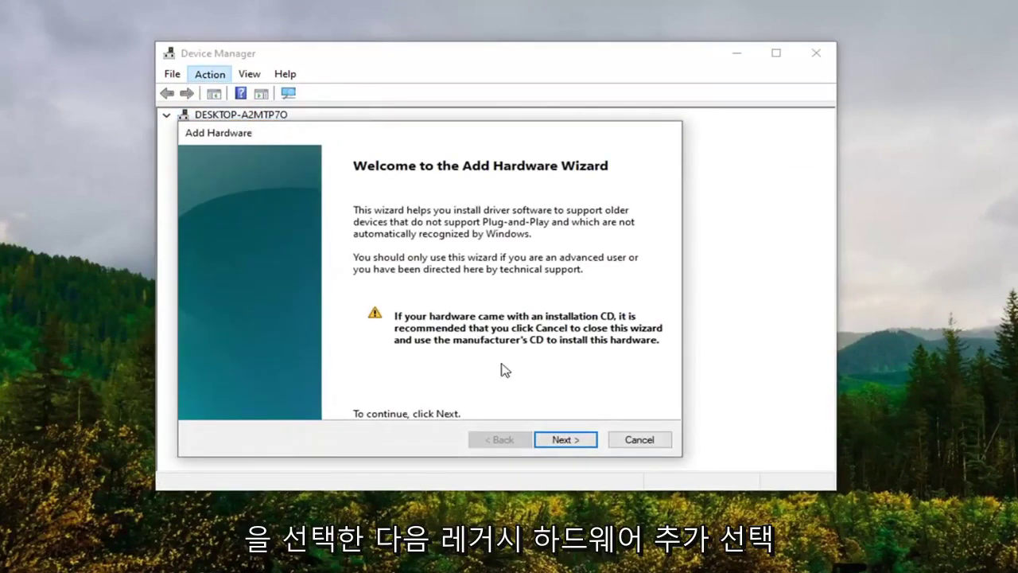
{"action": "left_click", "coordinate": [572, 440]}
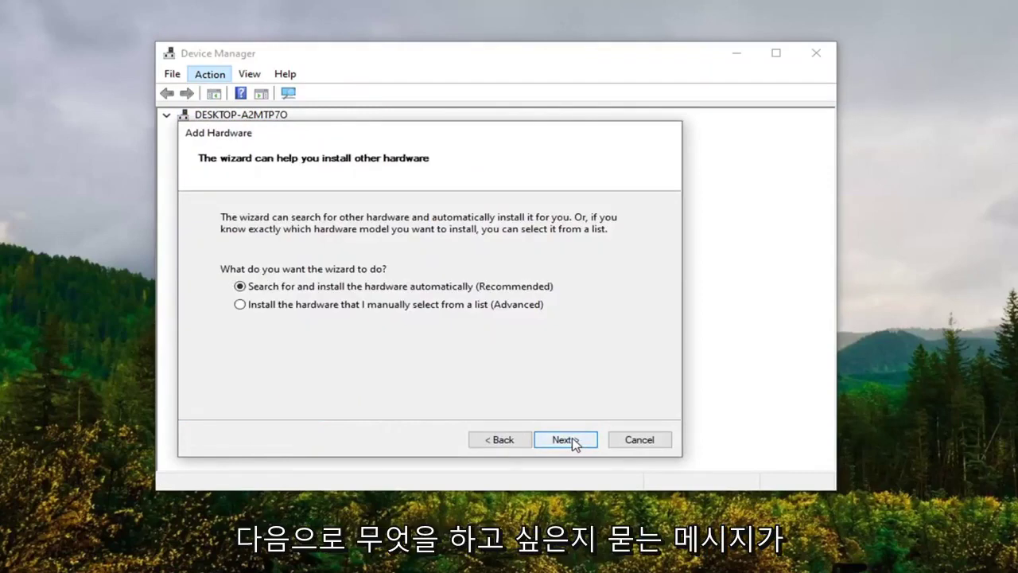
{"action": "left_click", "coordinate": [262, 308]}
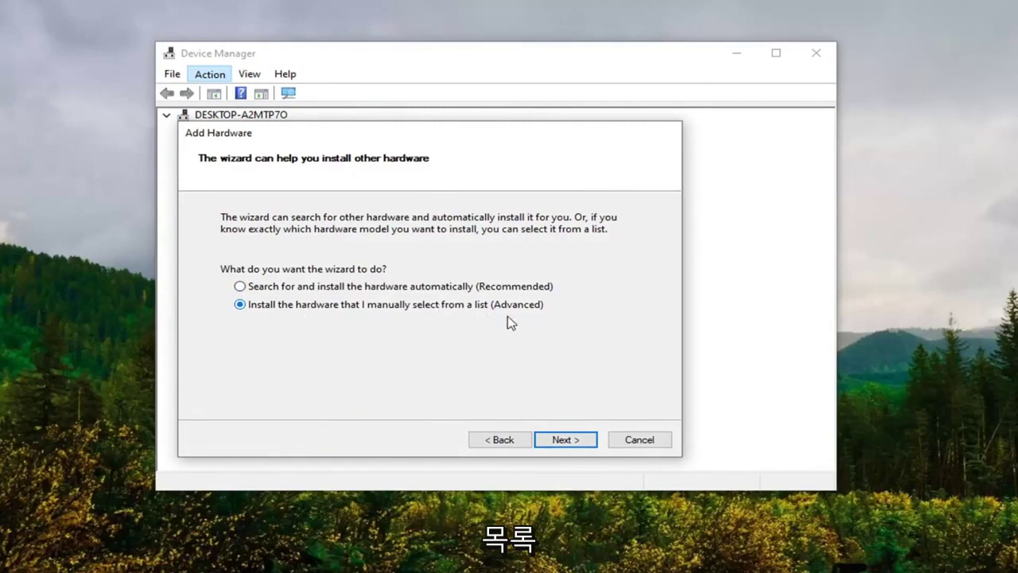
{"action": "left_click", "coordinate": [584, 443]}
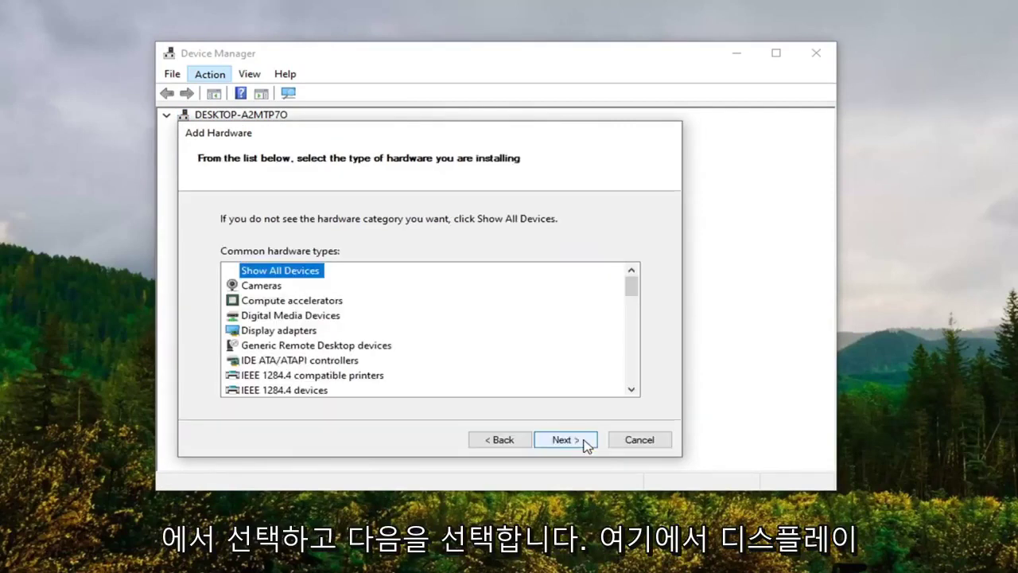
Step: Choose the Display adapters hardware type, with Microsoft as manufacturer and Microsoft Remote Display Adapter as model
{"action": "left_click", "coordinate": [277, 331]}
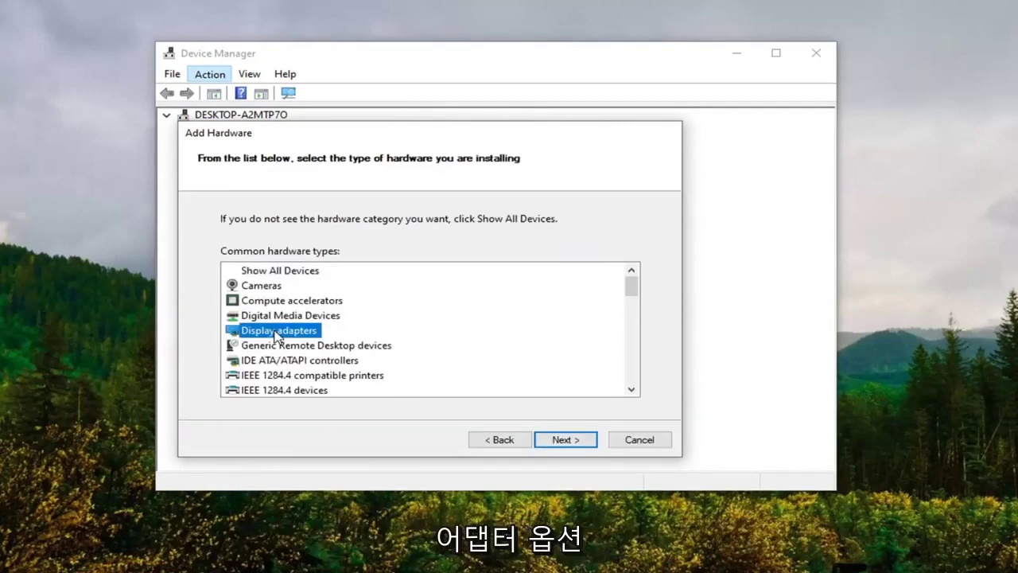
{"action": "left_click", "coordinate": [571, 442]}
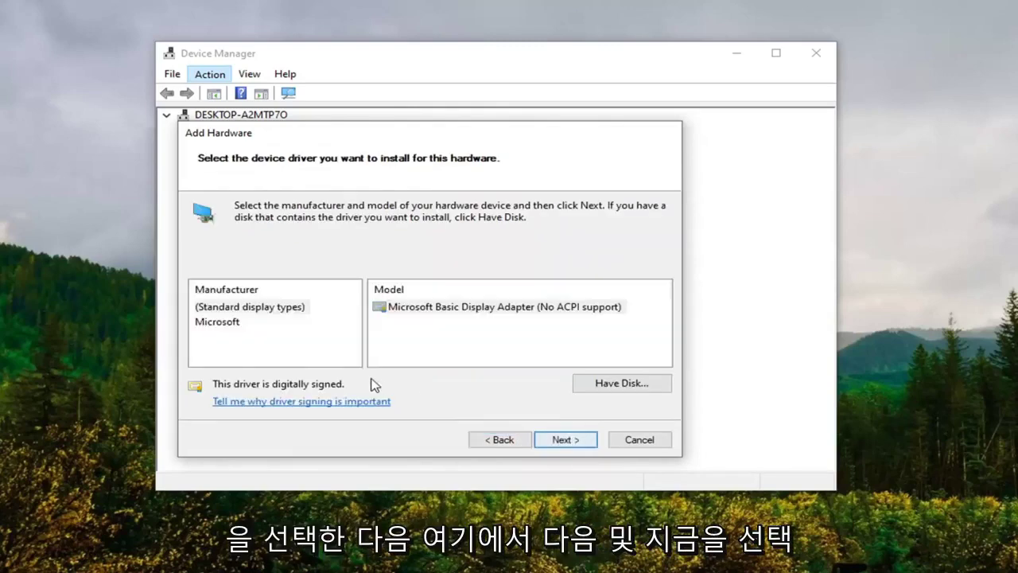
{"action": "left_click", "coordinate": [225, 323]}
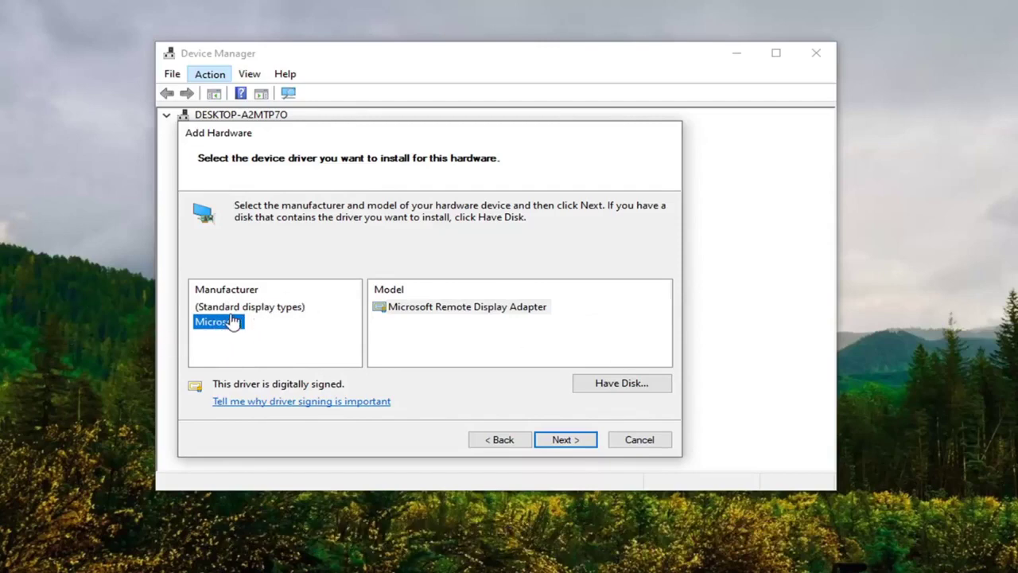
{"action": "left_click", "coordinate": [455, 307]}
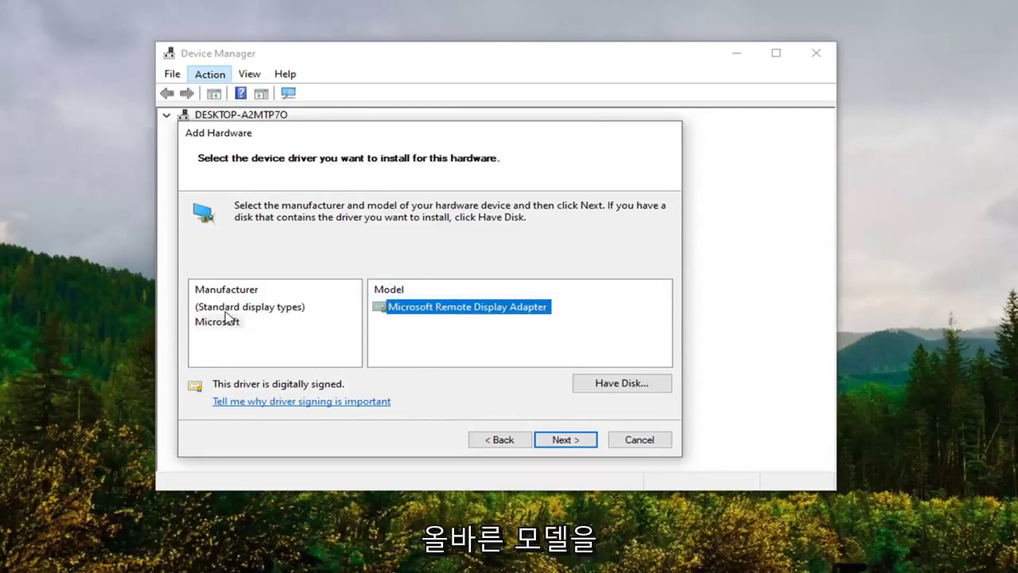
{"action": "left_click", "coordinate": [220, 321]}
{"action": "left_click", "coordinate": [487, 308]}
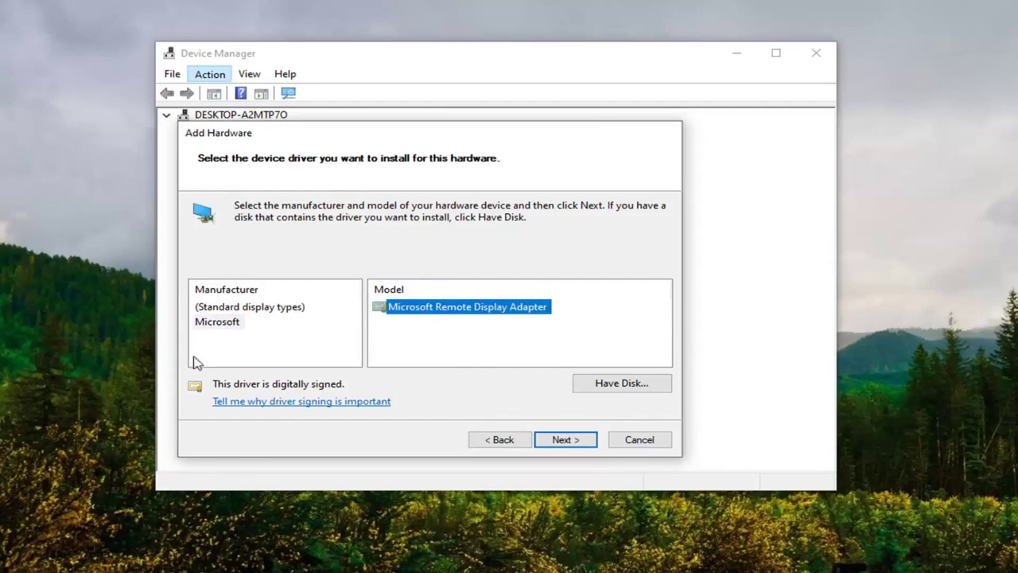
{"action": "left_click", "coordinate": [218, 321]}
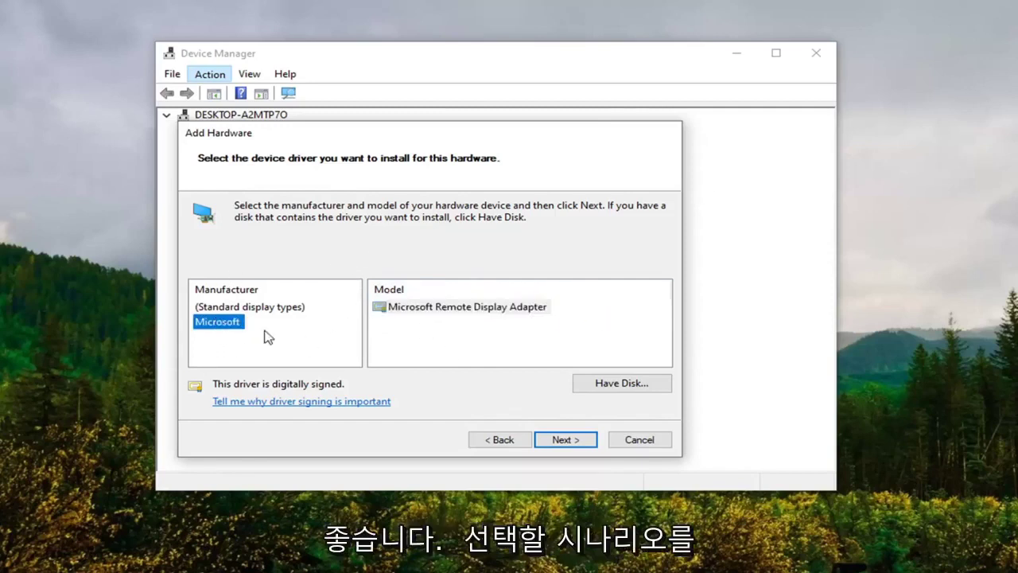
{"action": "left_click", "coordinate": [461, 323]}
{"action": "left_click", "coordinate": [463, 309]}
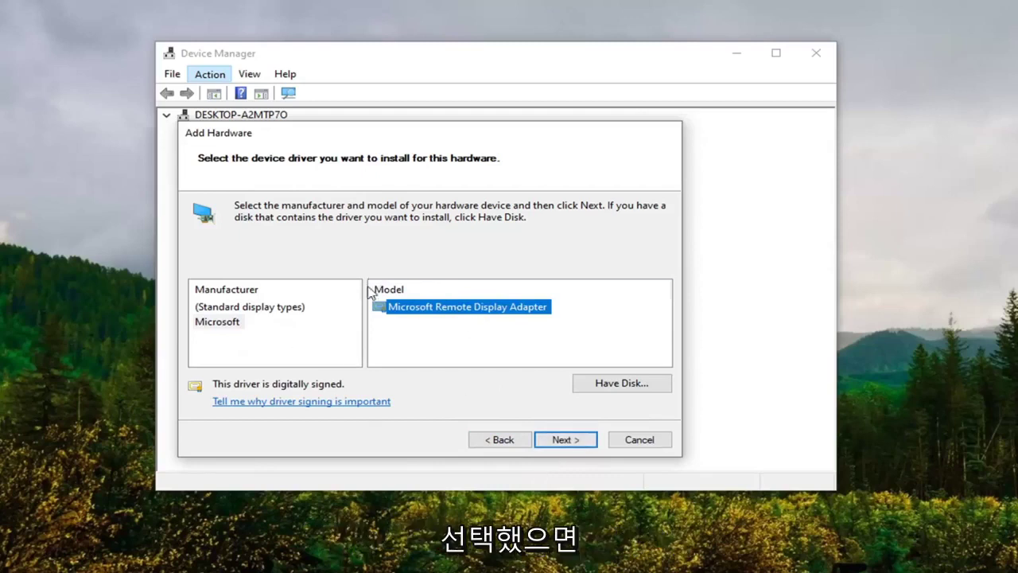
Step: Install the selected Microsoft Remote Display Adapter and finish the Add Hardware wizard
{"action": "left_click", "coordinate": [557, 441]}
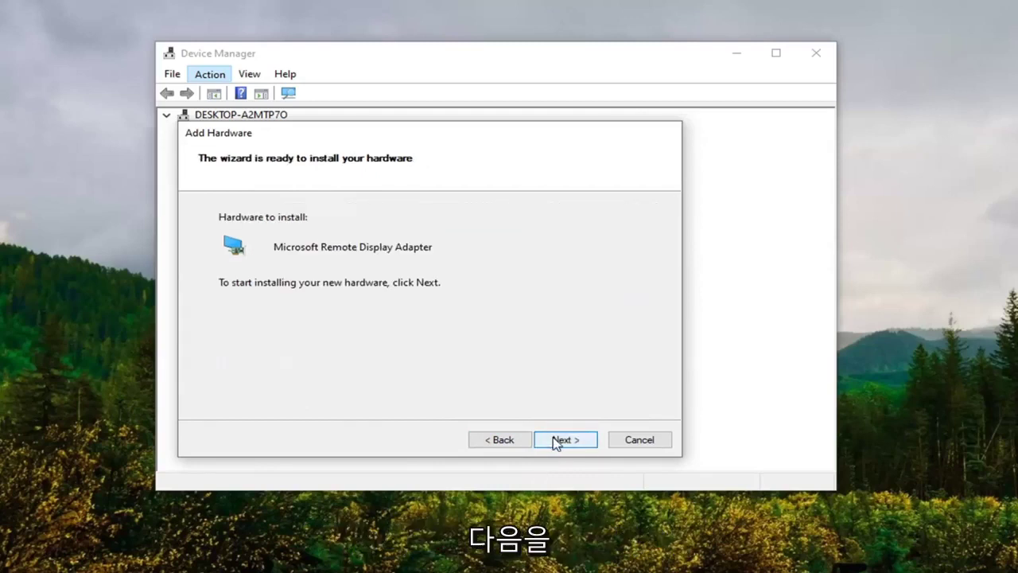
{"action": "left_click", "coordinate": [562, 440]}
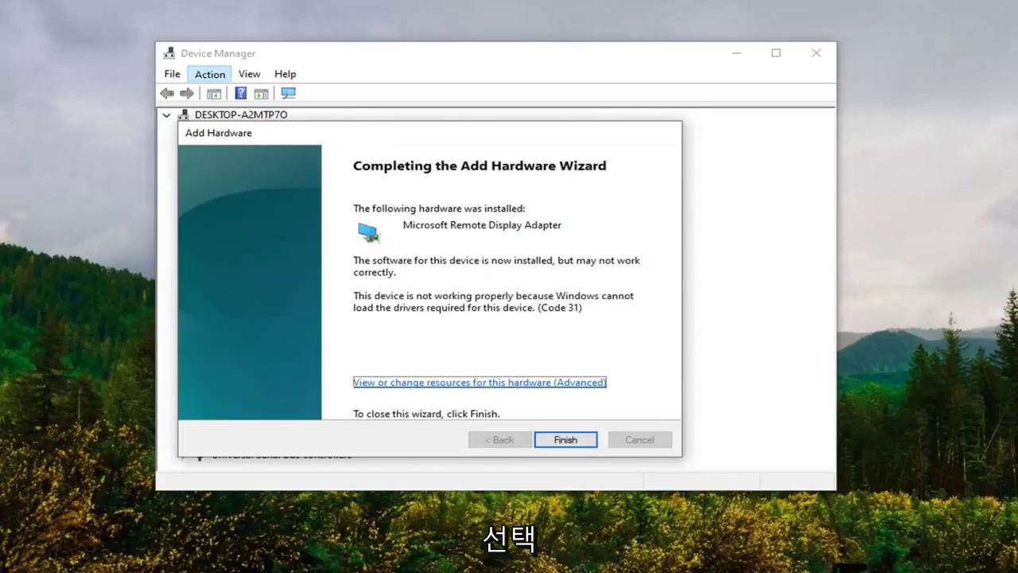
{"action": "left_click", "coordinate": [566, 442]}
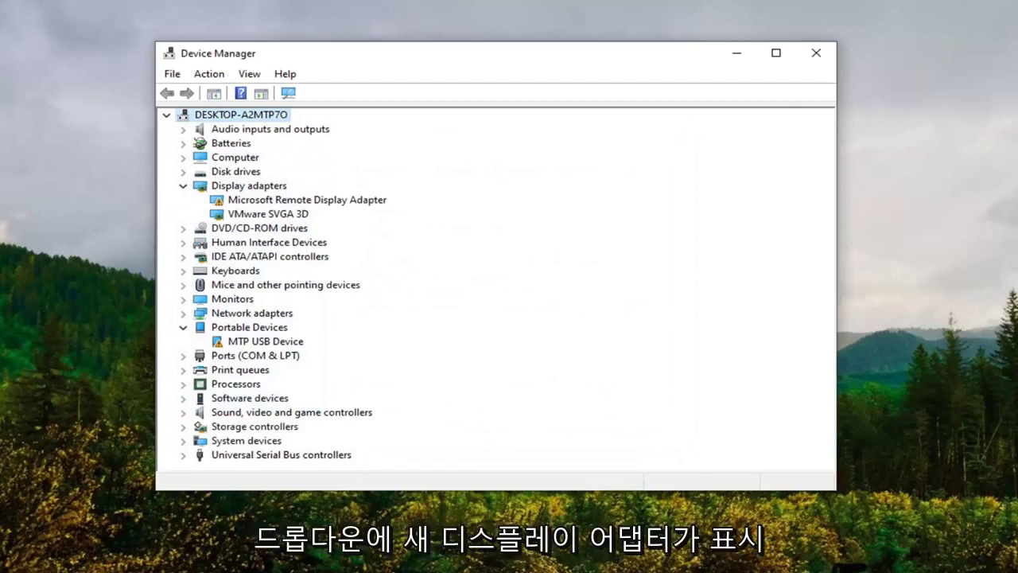
Step: Start a driver update for the Microsoft Remote Display Adapter, picking from the list of available drivers on the computer
{"action": "left_click", "coordinate": [241, 201]}
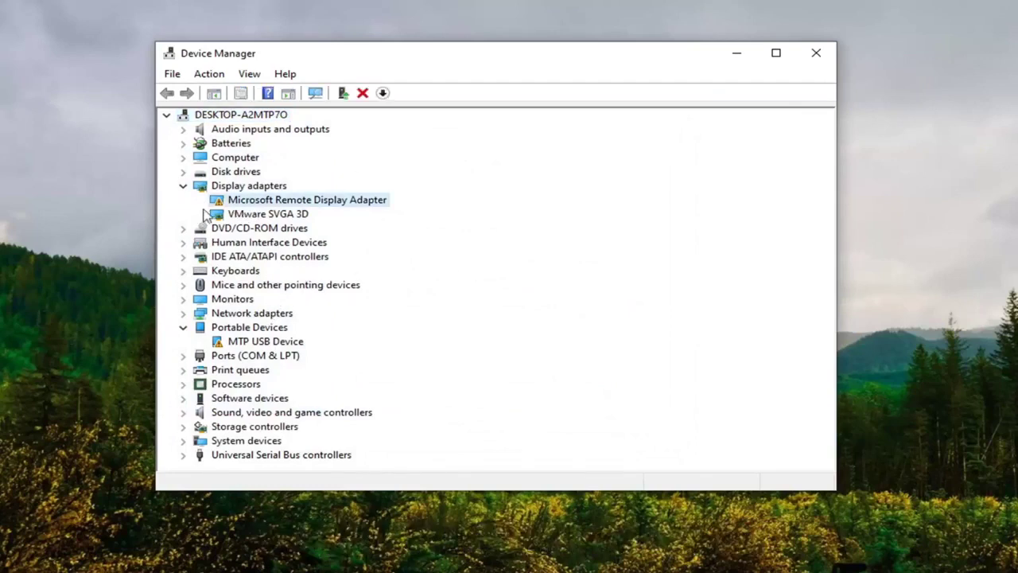
{"action": "right_click", "coordinate": [288, 201]}
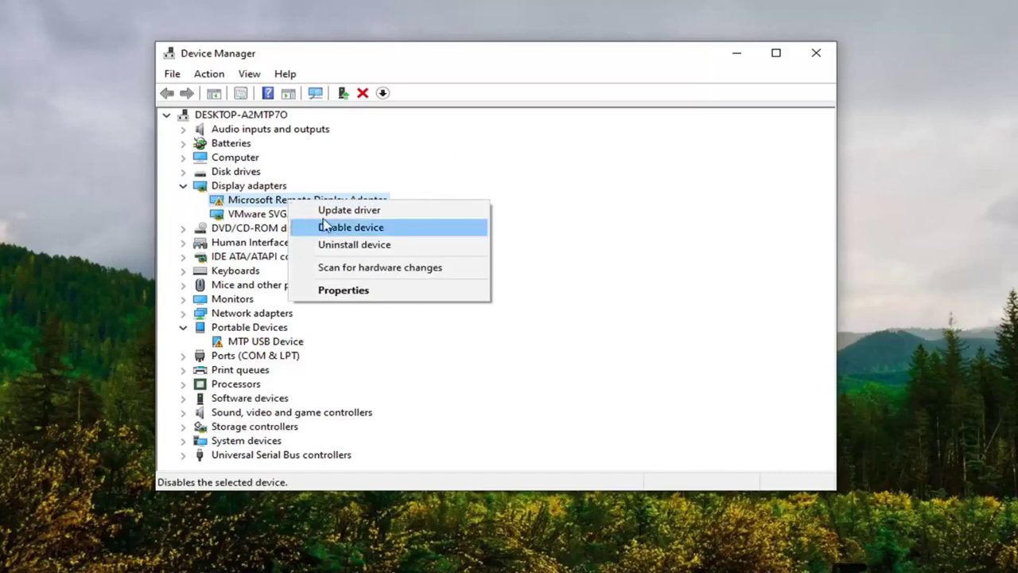
{"action": "left_click", "coordinate": [343, 208]}
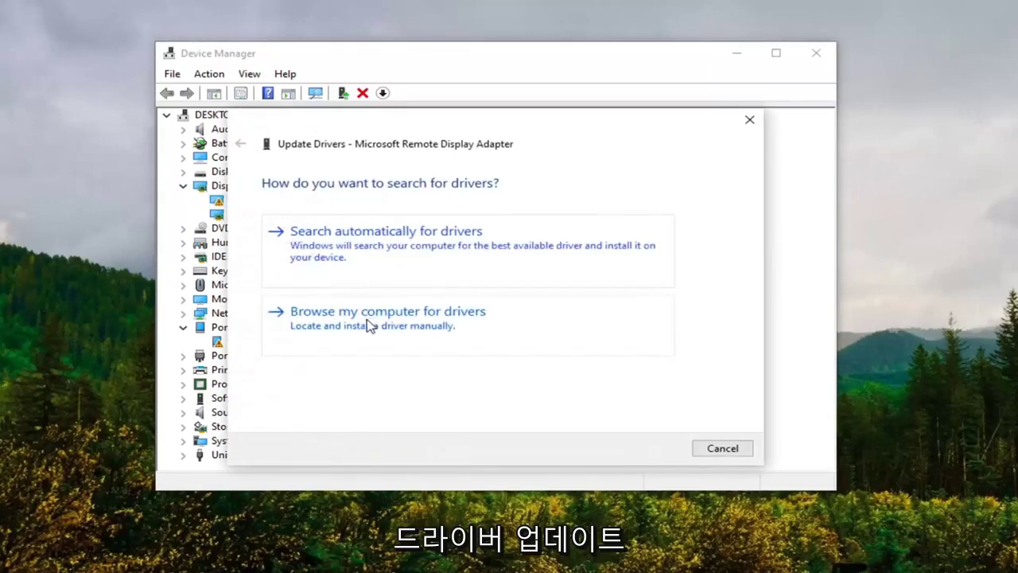
{"action": "left_click", "coordinate": [382, 328]}
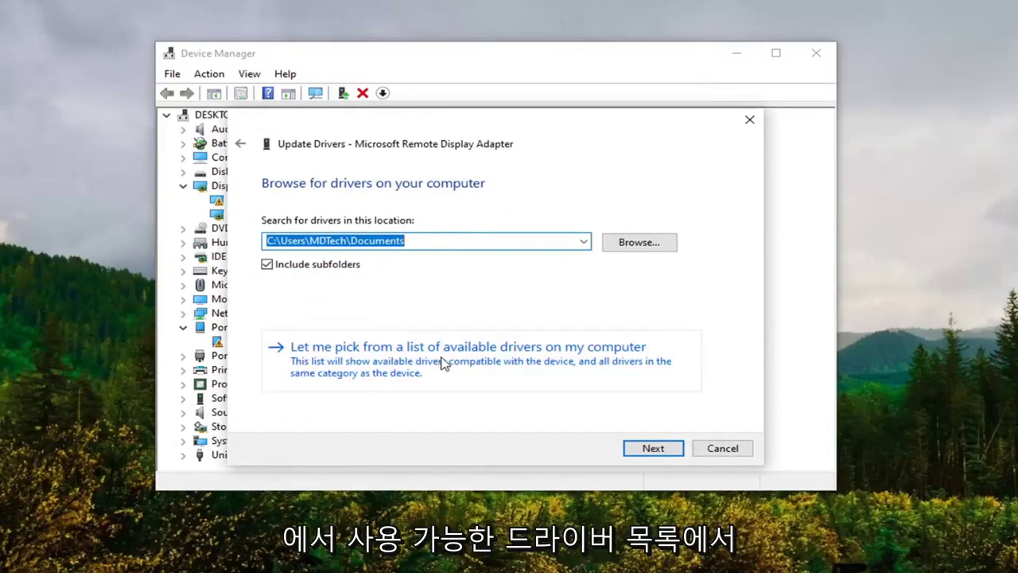
{"action": "left_click", "coordinate": [541, 362]}
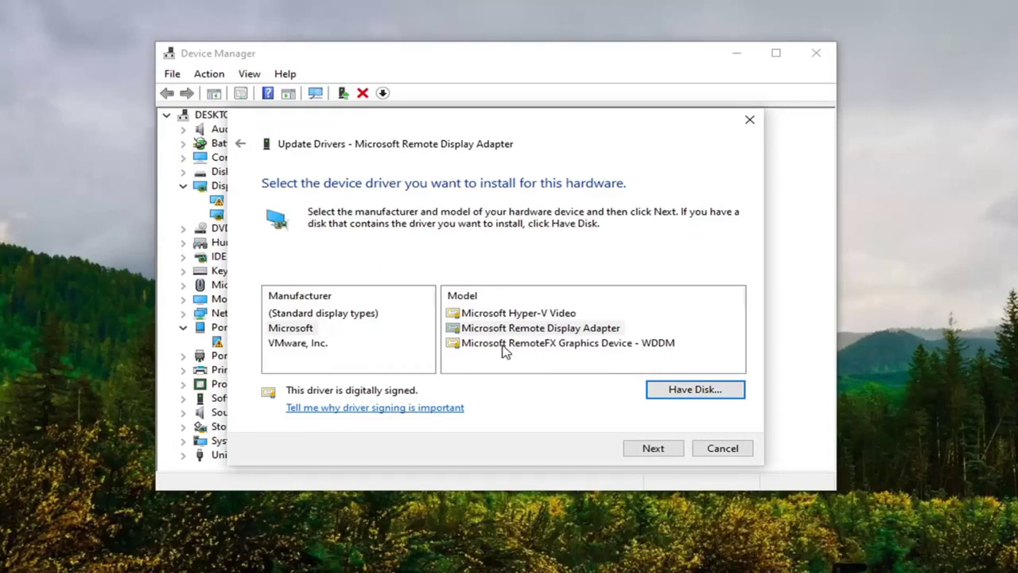
Step: Install the Microsoft Remote Display Adapter driver model from the list and close the update wizard
{"action": "left_click", "coordinate": [532, 331]}
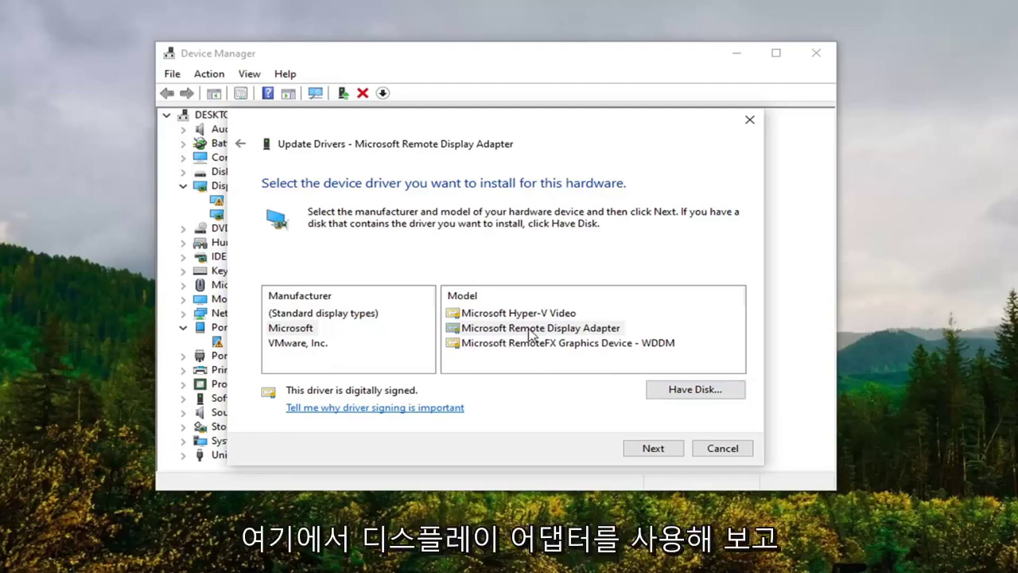
{"action": "left_click", "coordinate": [653, 449]}
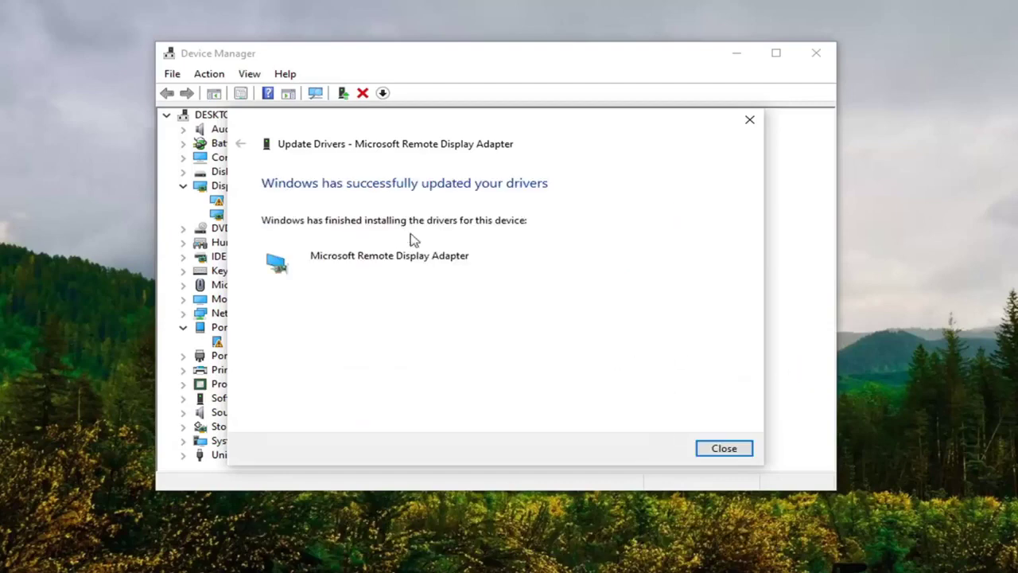
{"action": "left_click", "coordinate": [724, 449]}
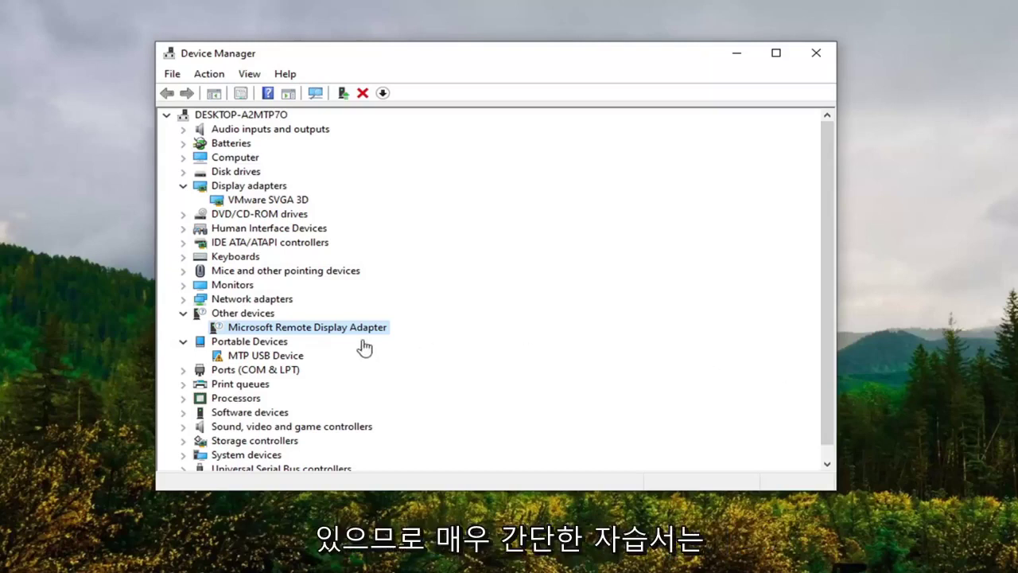
Step: Collapse the Portable Devices, Other devices and Display adapters categories, and close Device Manager
{"action": "left_click", "coordinate": [183, 342]}
{"action": "left_click", "coordinate": [184, 313]}
{"action": "left_click", "coordinate": [183, 186]}
{"action": "left_click", "coordinate": [241, 115]}
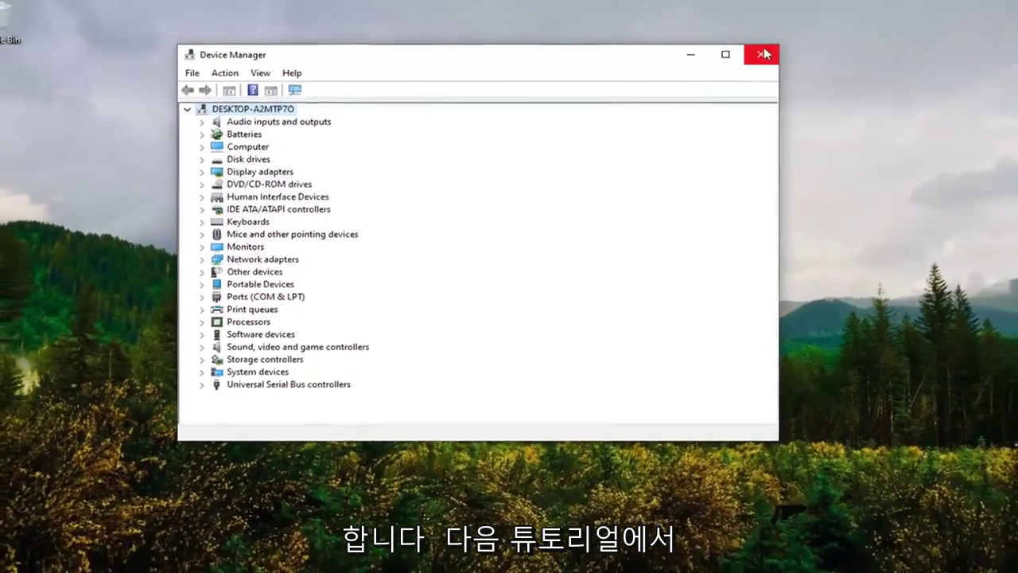
{"action": "left_click", "coordinate": [816, 53]}
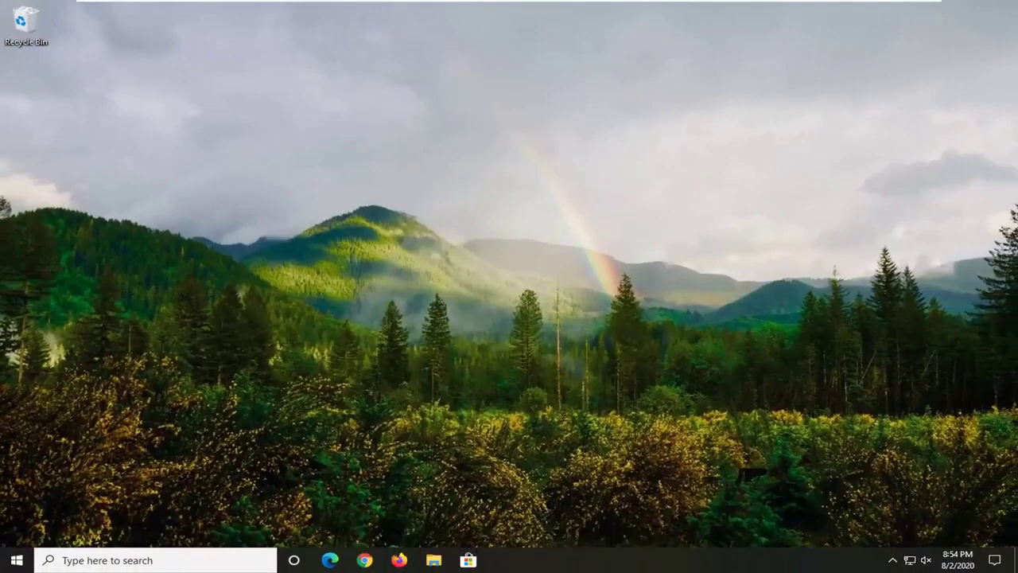